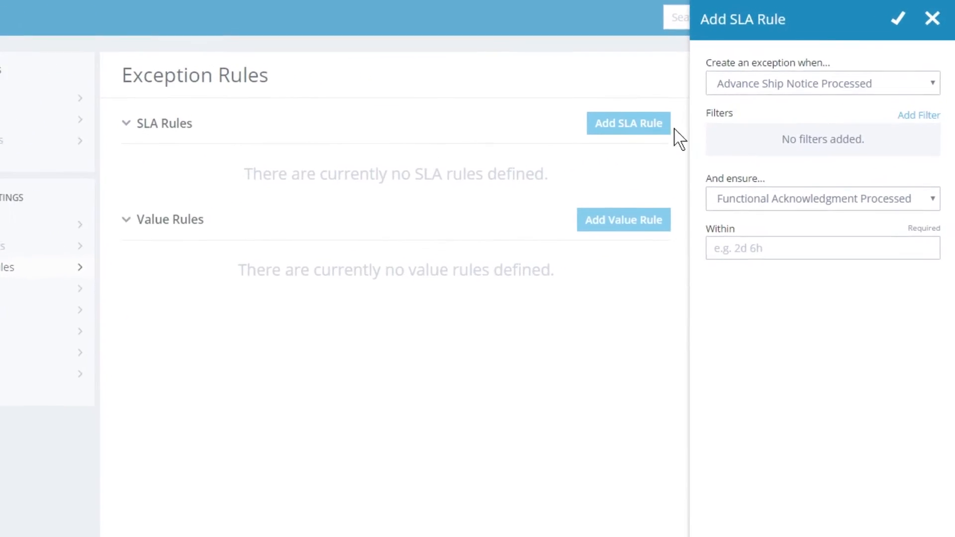
Set the new SLA rule's trigger to Invoice Processed and add a Flow Direction filter of Outbound
left_click(926, 88)
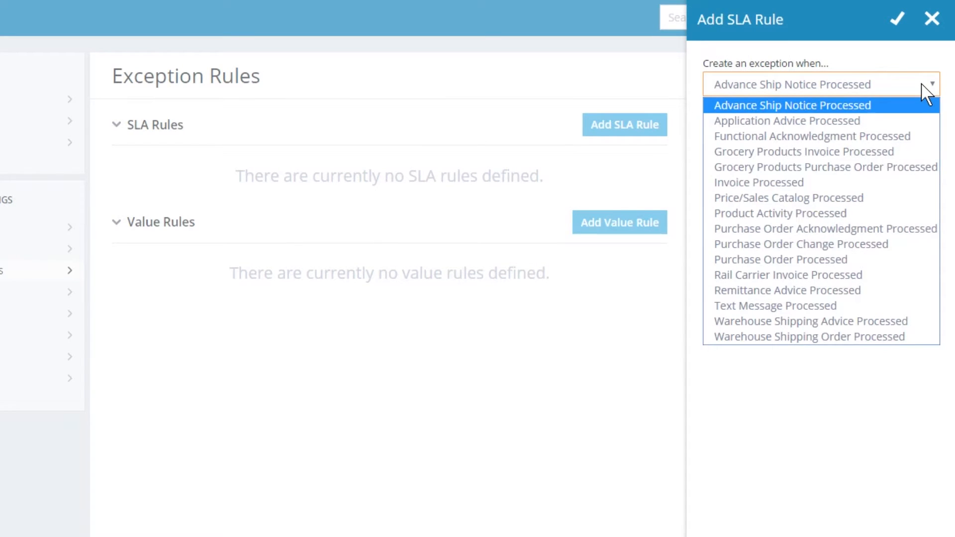
left_click(900, 179)
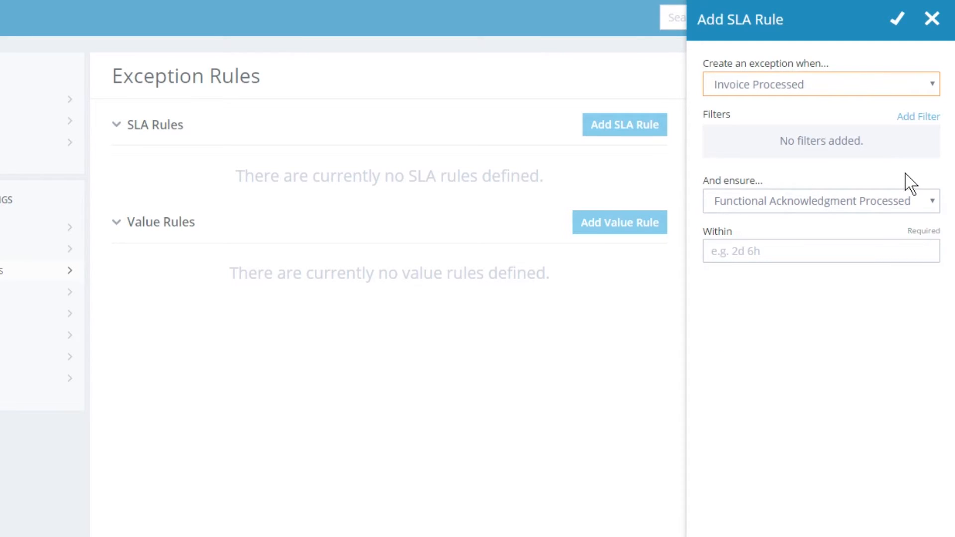
left_click(921, 124)
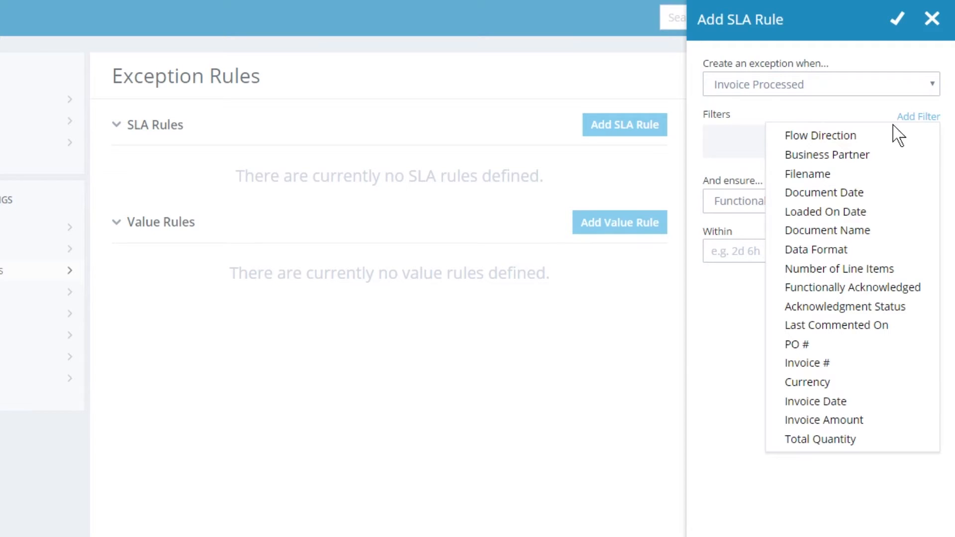
left_click(872, 142)
left_click(873, 169)
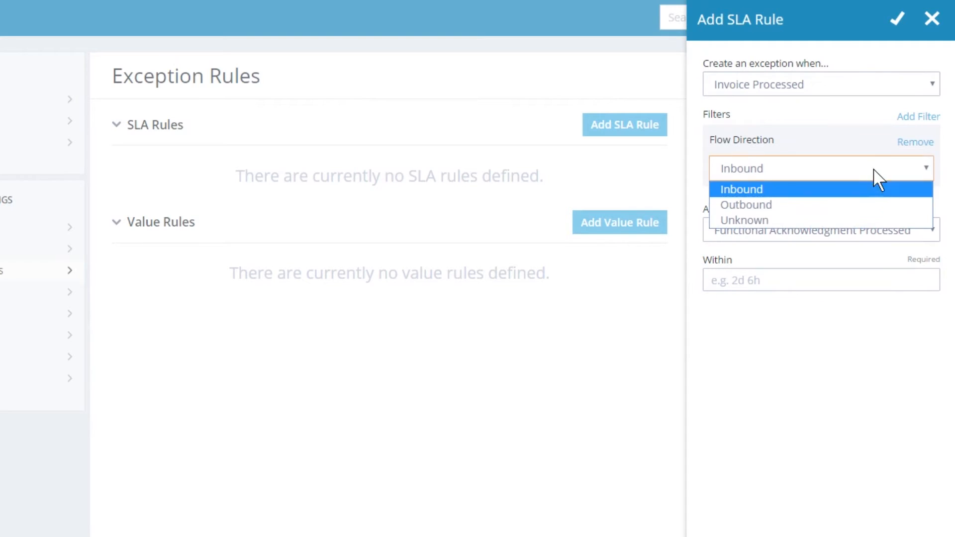
left_click(876, 205)
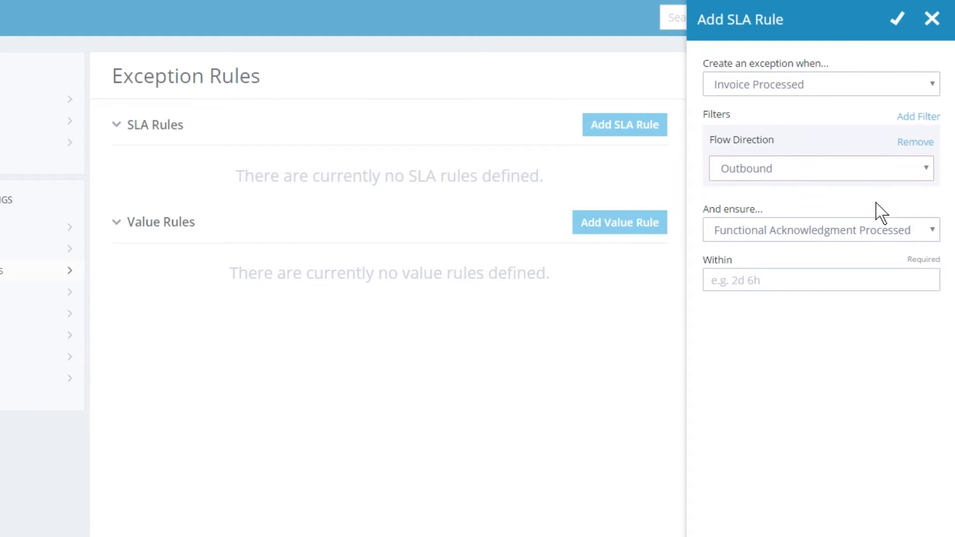
Require Functional Acknowledgment Processed within 2d and save the SLA rule
left_click(921, 229)
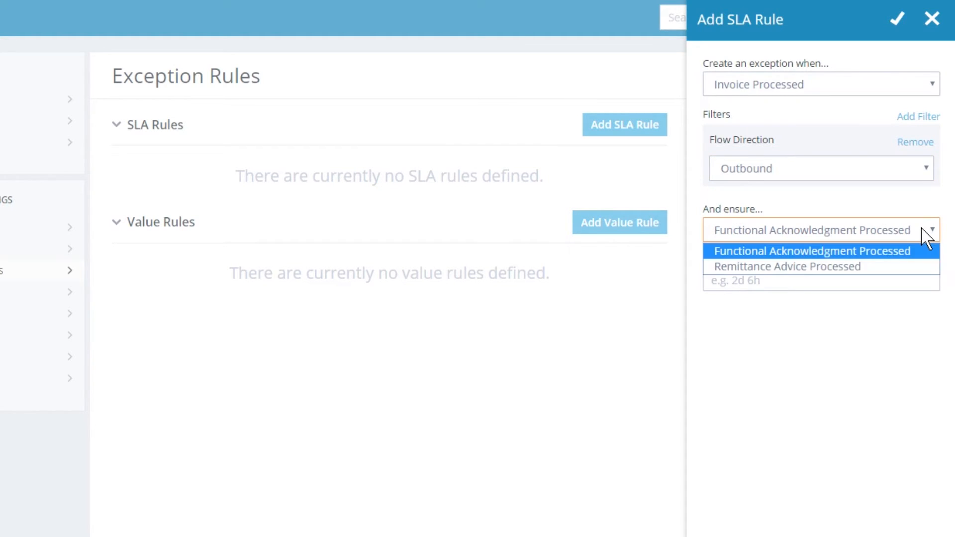
left_click(918, 251)
left_click(882, 271)
type("2d")
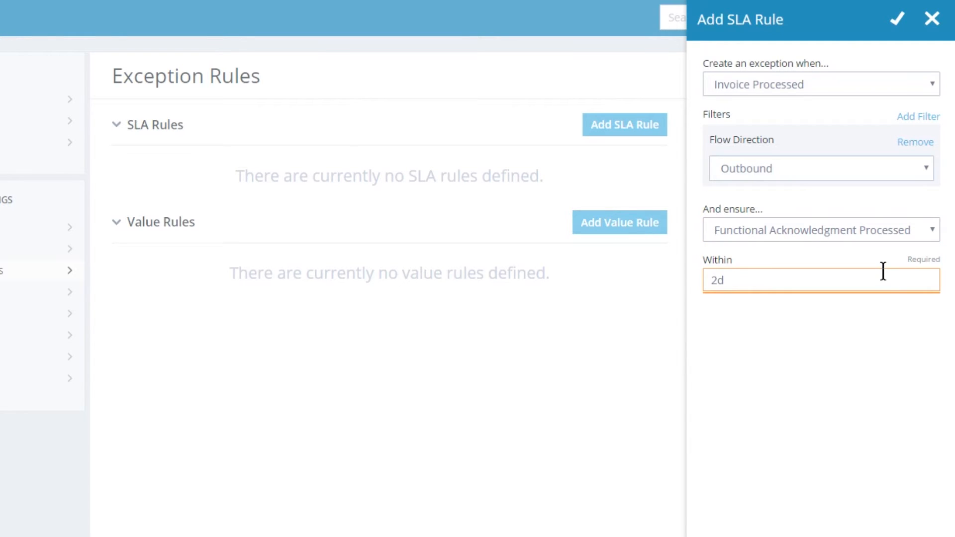
left_click(899, 25)
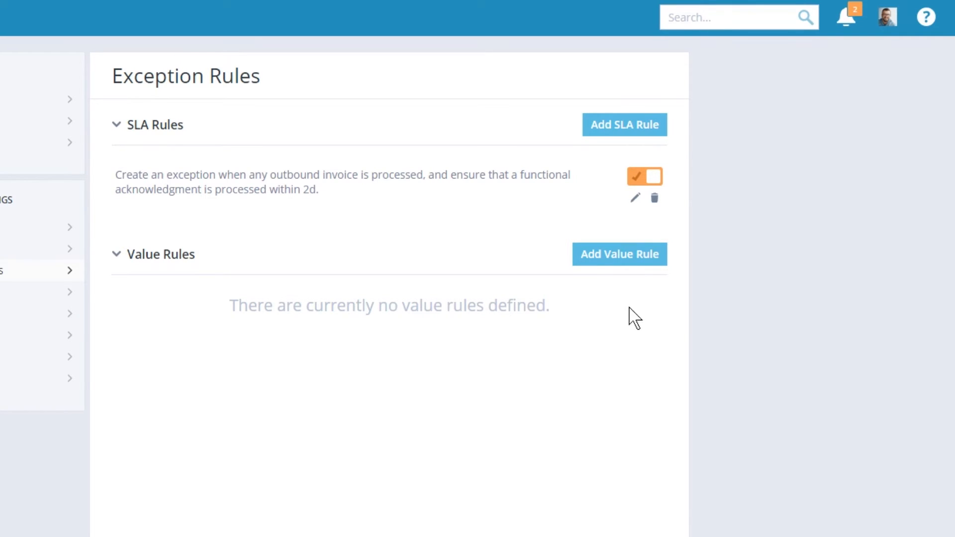
Start a value rule for Purchase Order Processed, filtered to the business partner Umbrella Corp
left_click(622, 271)
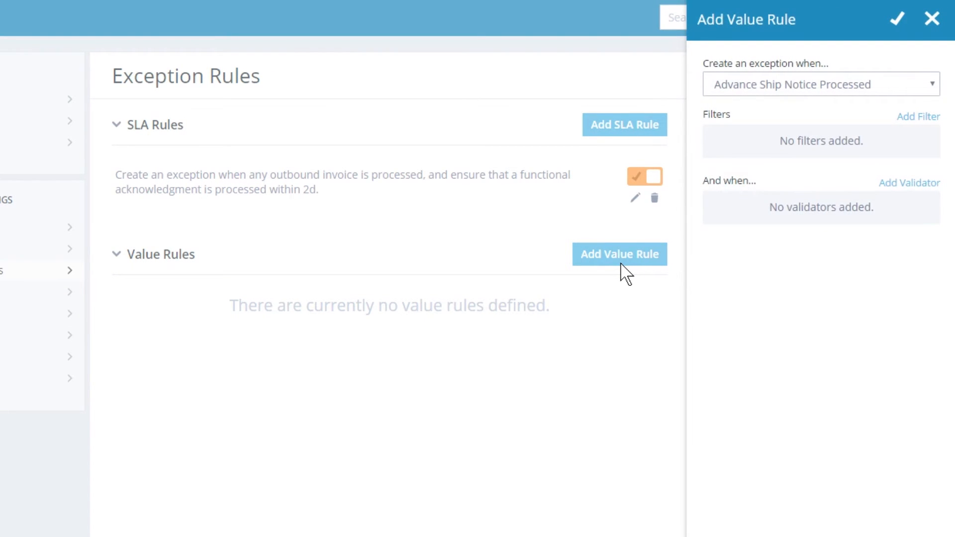
left_click(932, 85)
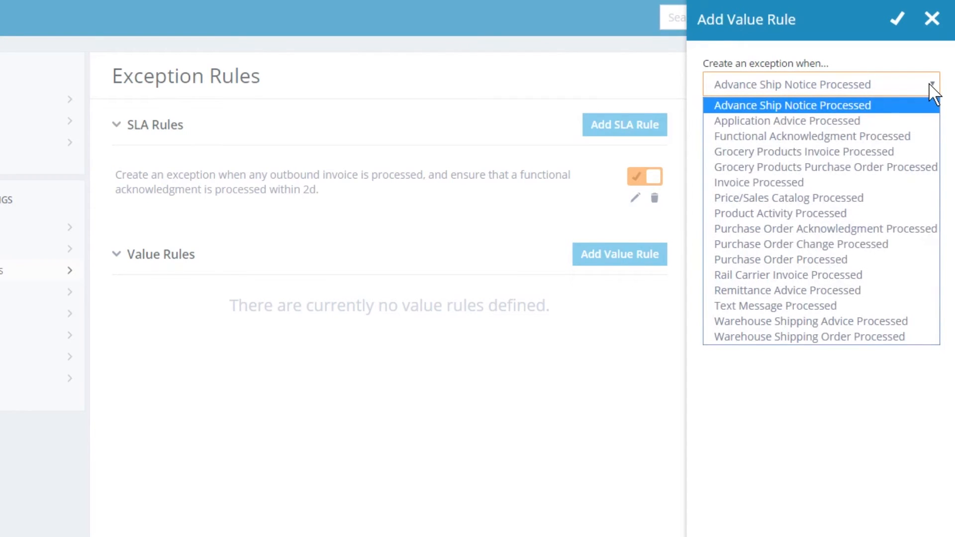
left_click(930, 259)
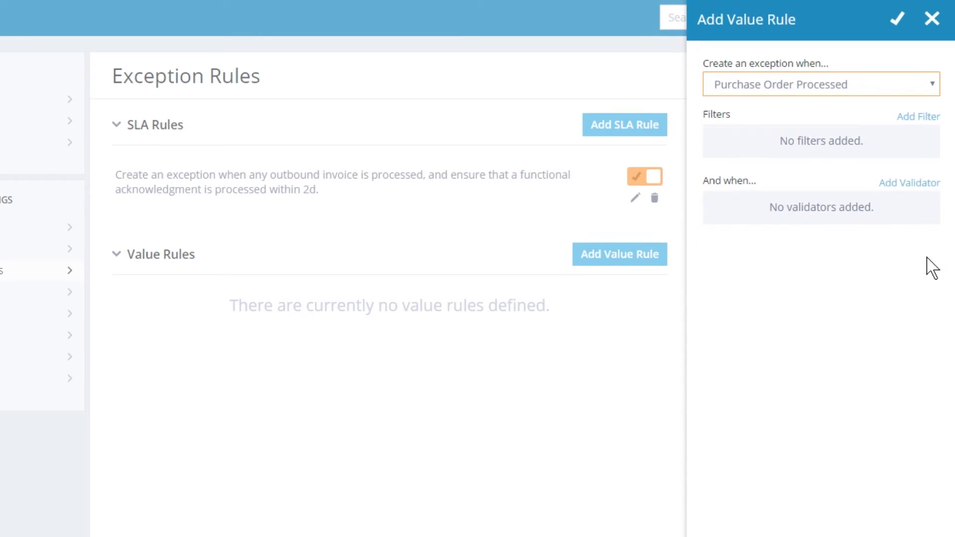
left_click(918, 121)
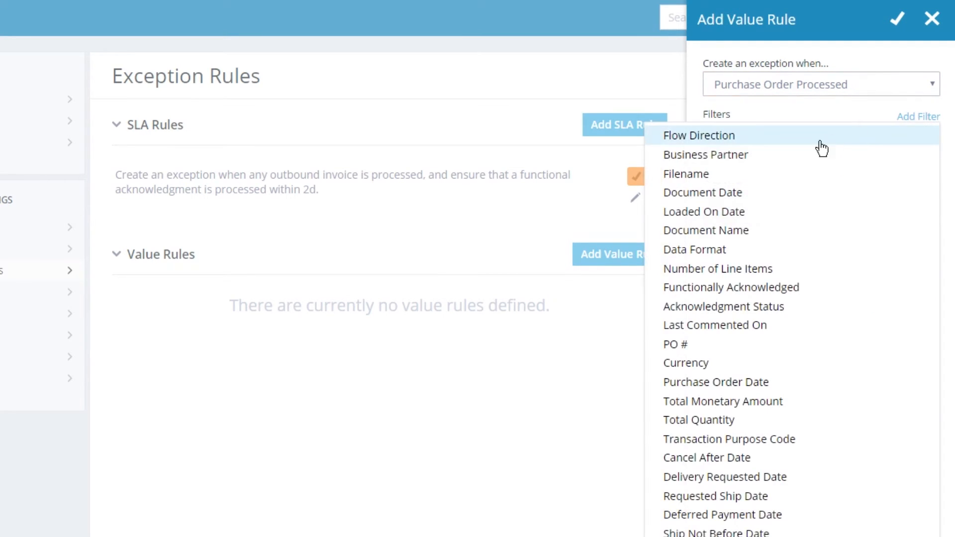
left_click(790, 157)
left_click(803, 179)
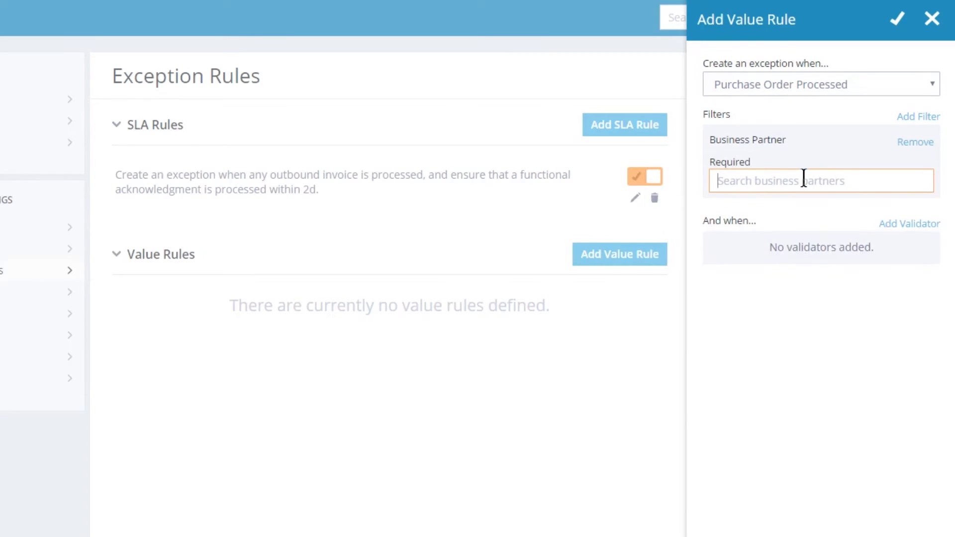
type("Umbrell")
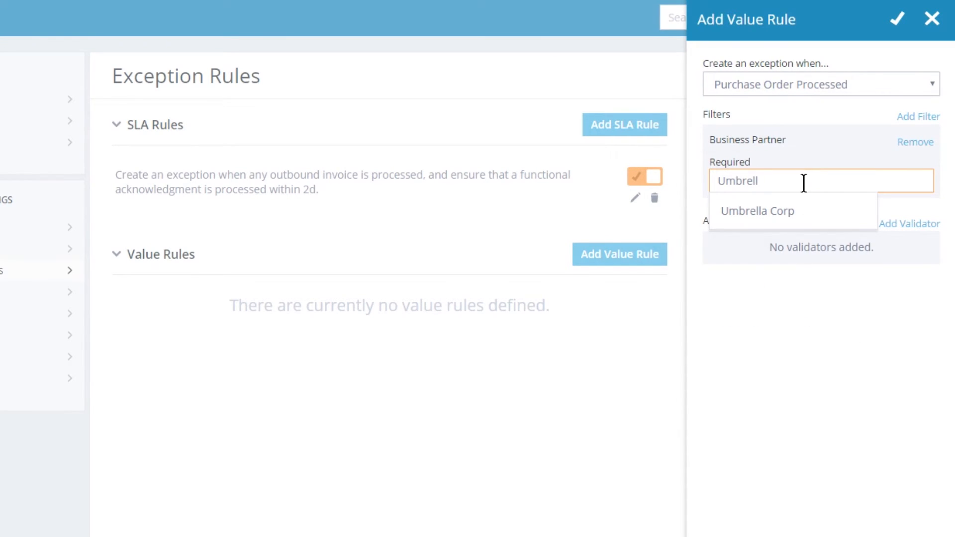
left_click(809, 212)
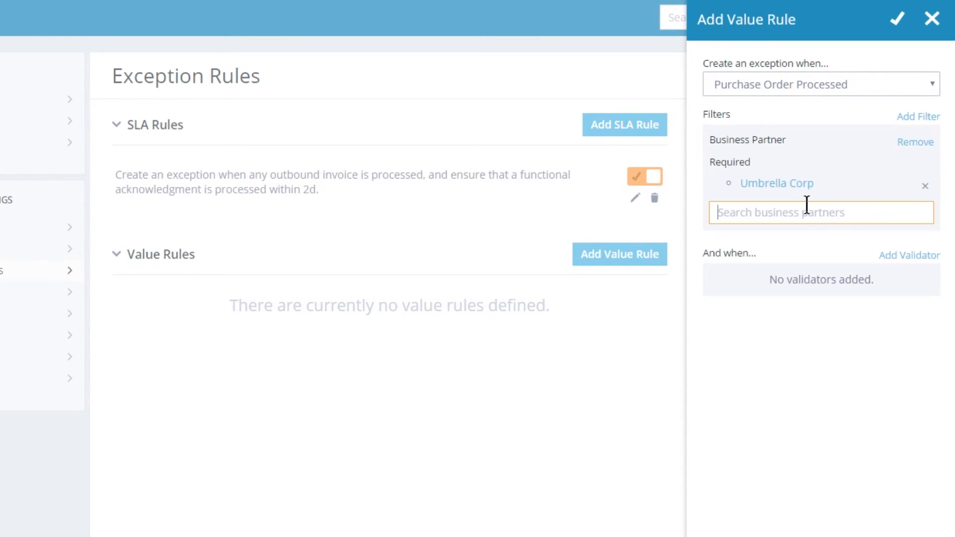
Add a Total Monetary Amount validator of Greater than 5000 and save the value rule
left_click(904, 255)
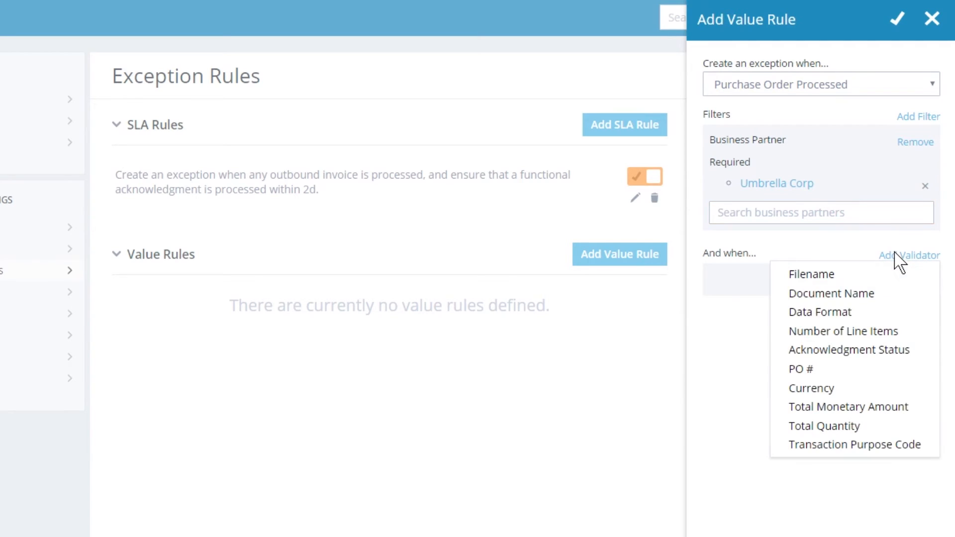
left_click(881, 409)
left_click(820, 311)
left_click(821, 326)
left_click(821, 354)
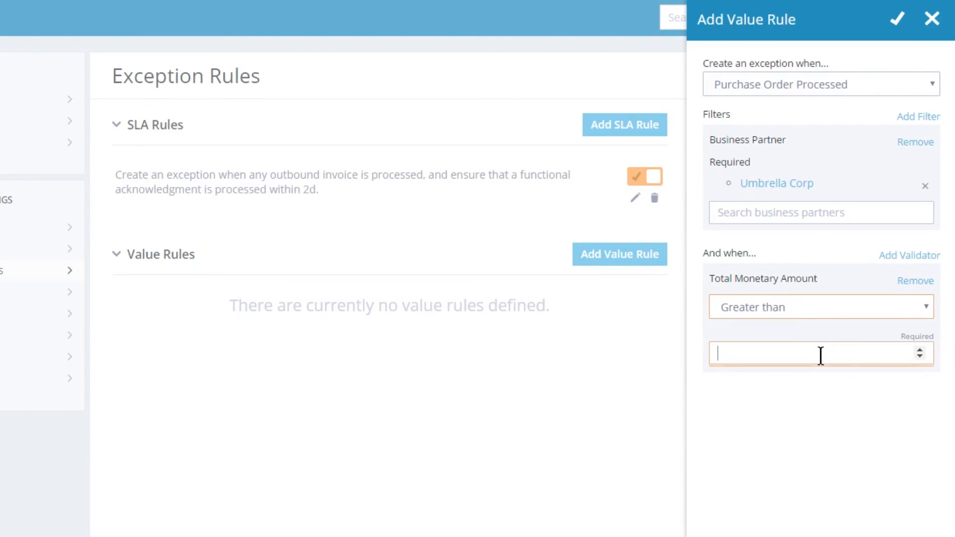
type("5000")
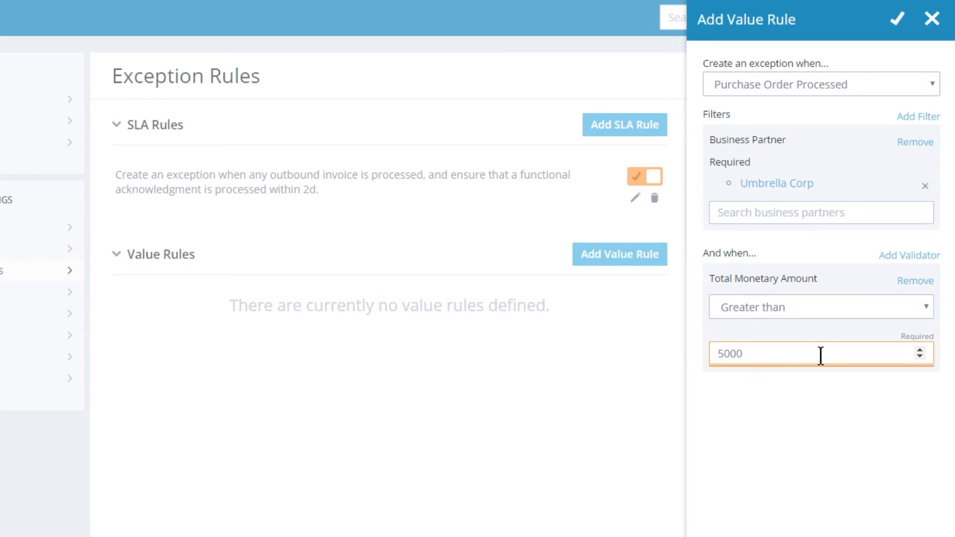
left_click(895, 44)
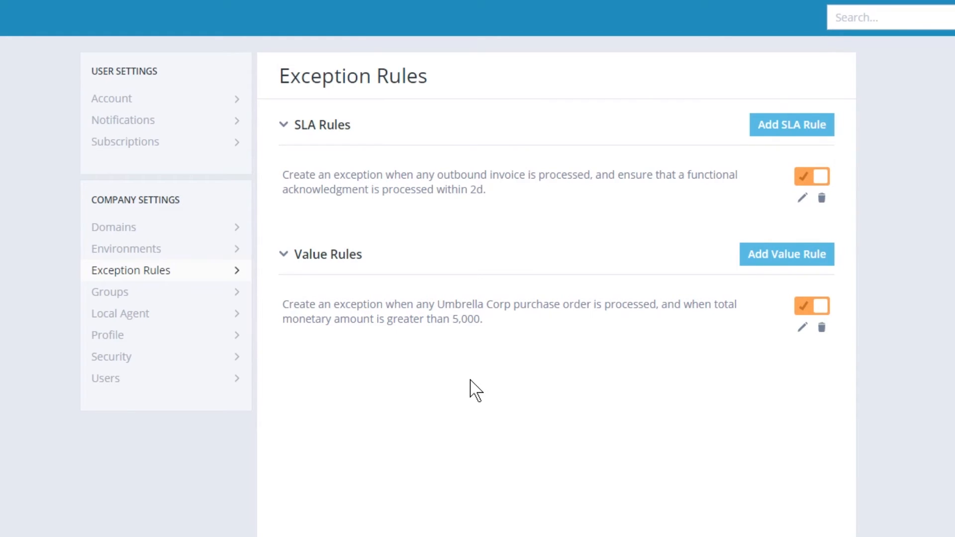
Collapse and re-expand the Value Rules section, and switch the outbound invoice SLA rule off and back on
left_click(331, 261)
left_click(330, 263)
left_click(805, 181)
left_click(806, 182)
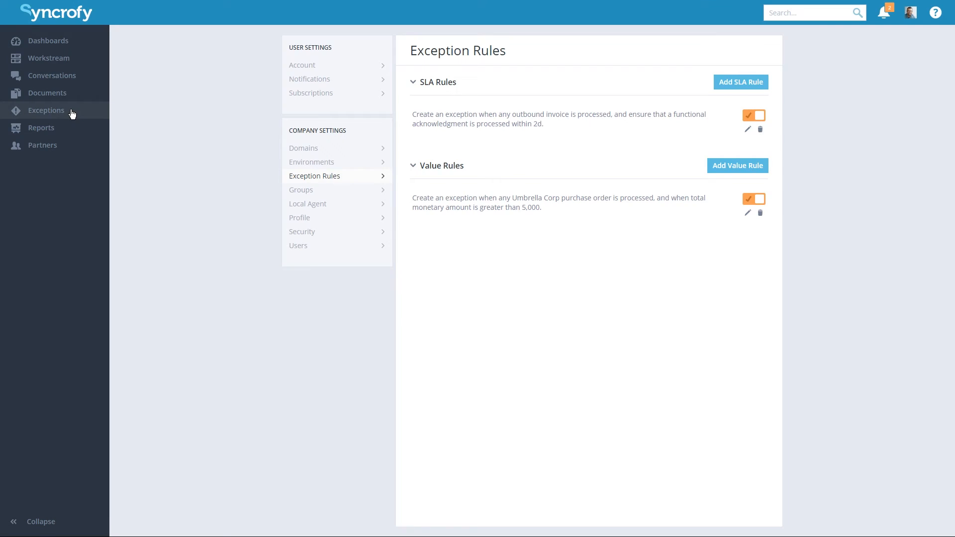
Open the Exceptions list and sort it by Last Updated and by Status
left_click(73, 114)
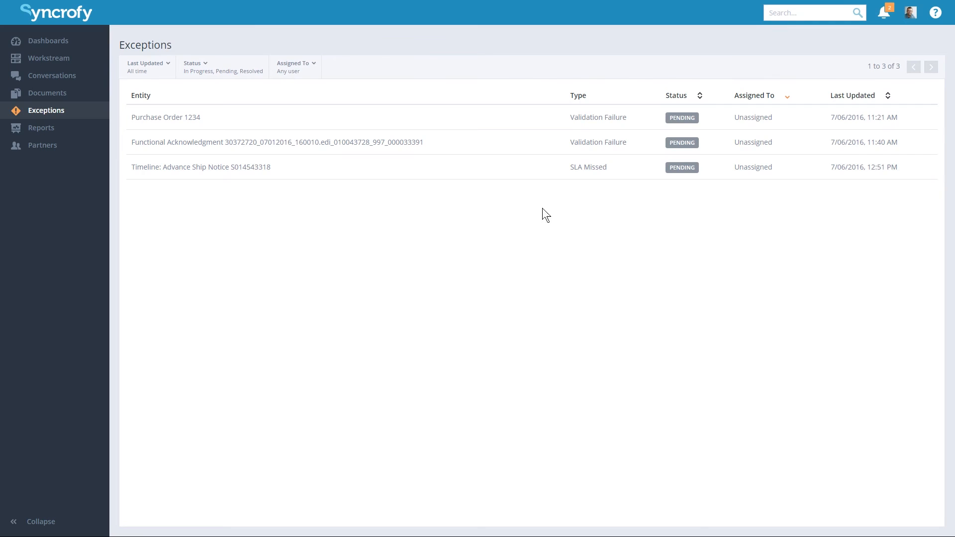
left_click(891, 98)
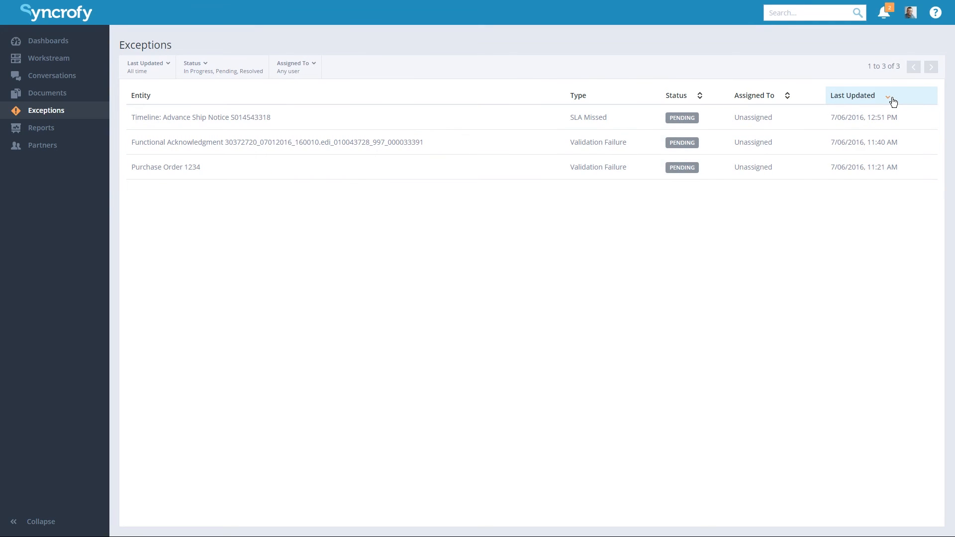
left_click(701, 102)
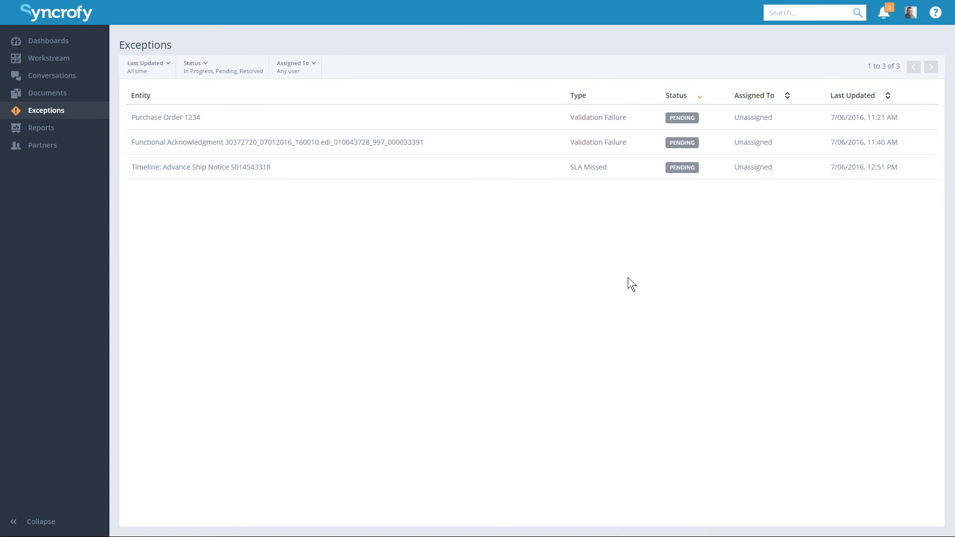
Open the purchase order with the validation failure, expand its exception details and view the available exception actions
left_click(264, 119)
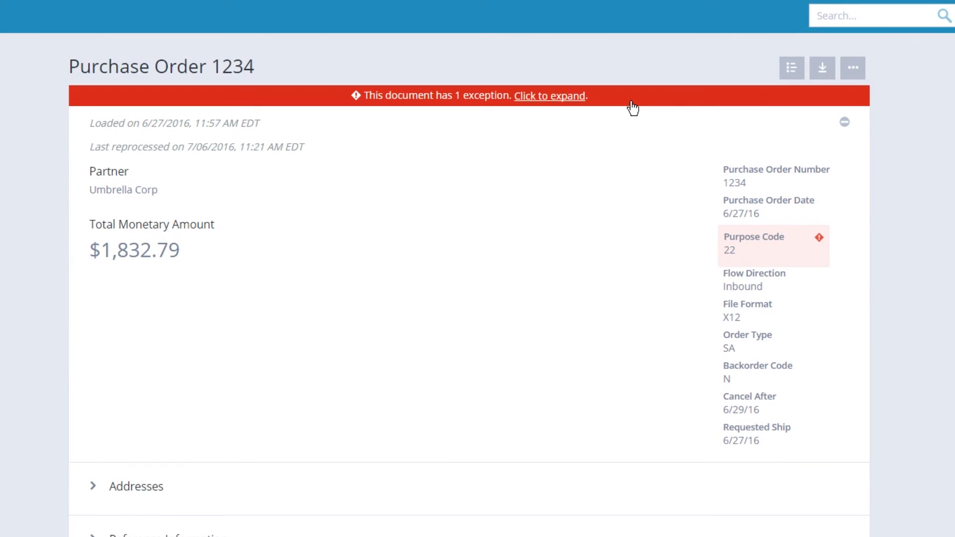
left_click(632, 102)
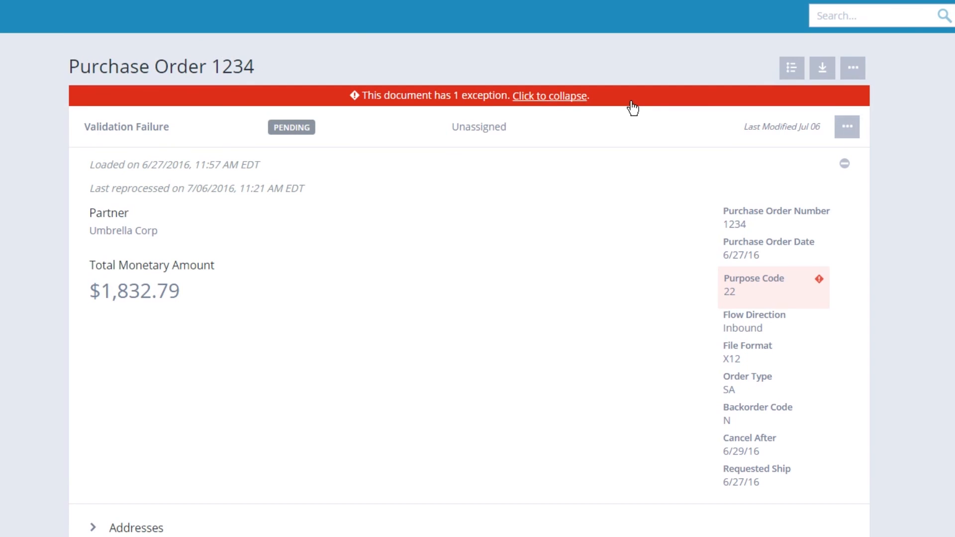
left_click(848, 128)
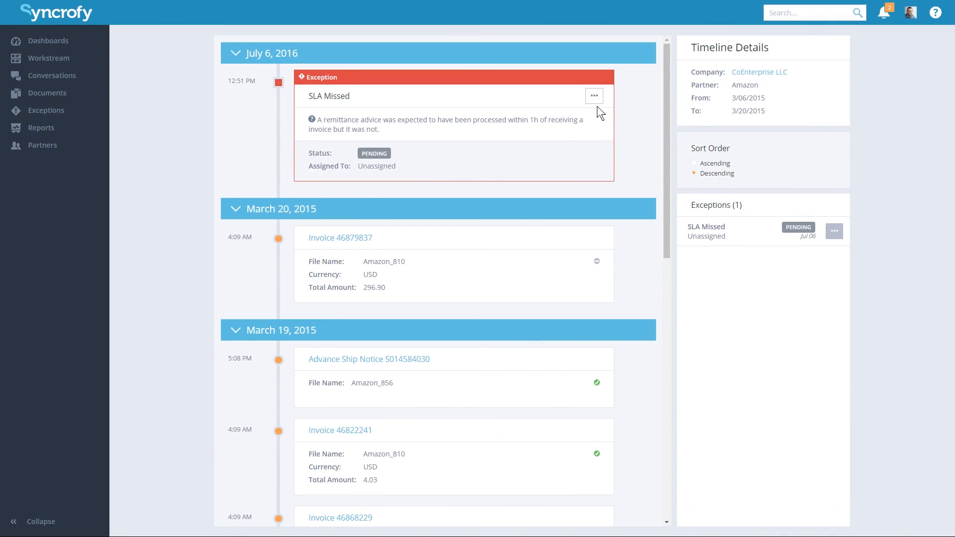
View the actions available for the SLA Missed exception in the Amazon timeline
left_click(595, 99)
left_click(593, 146)
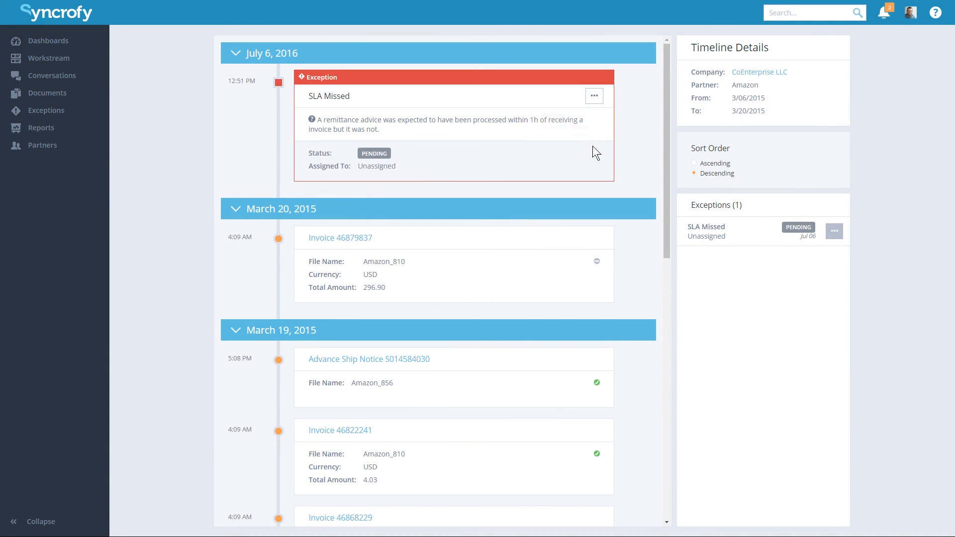